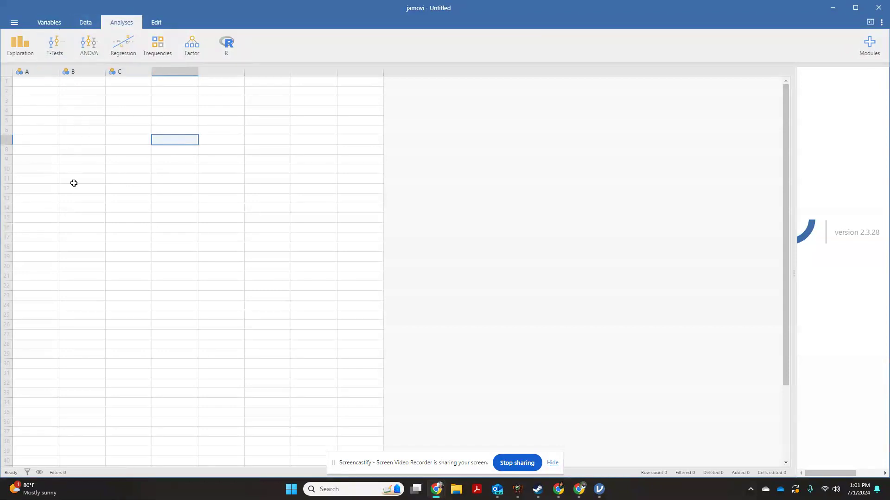
In the Variables list, give variable A the description 'Student Number' and open its setup panel
{"action": "left_click", "coordinate": [42, 24]}
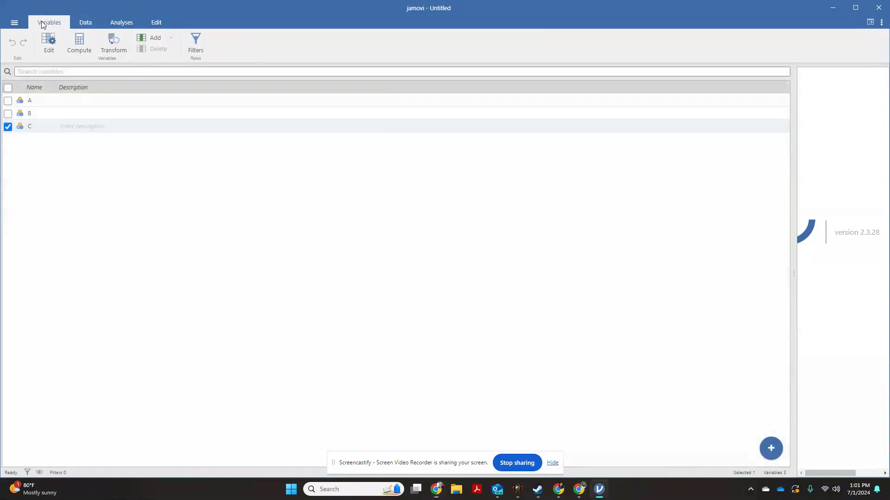
{"action": "left_click", "coordinate": [88, 23]}
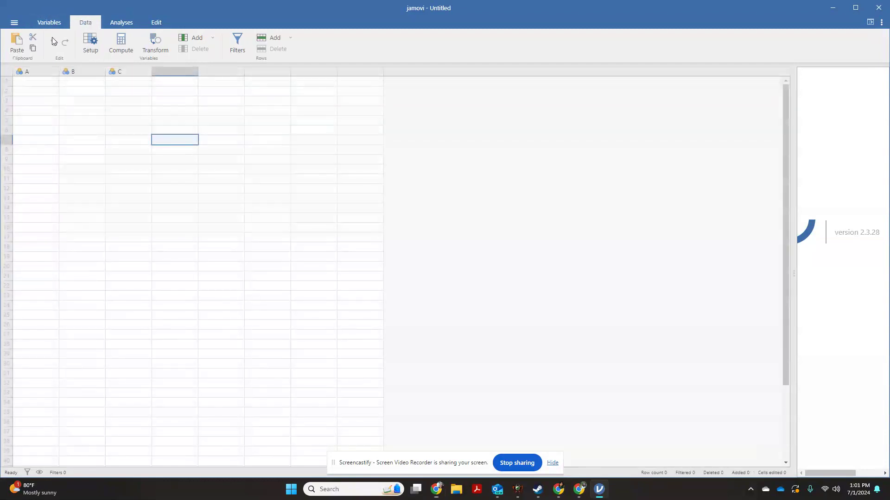
{"action": "left_click", "coordinate": [57, 22]}
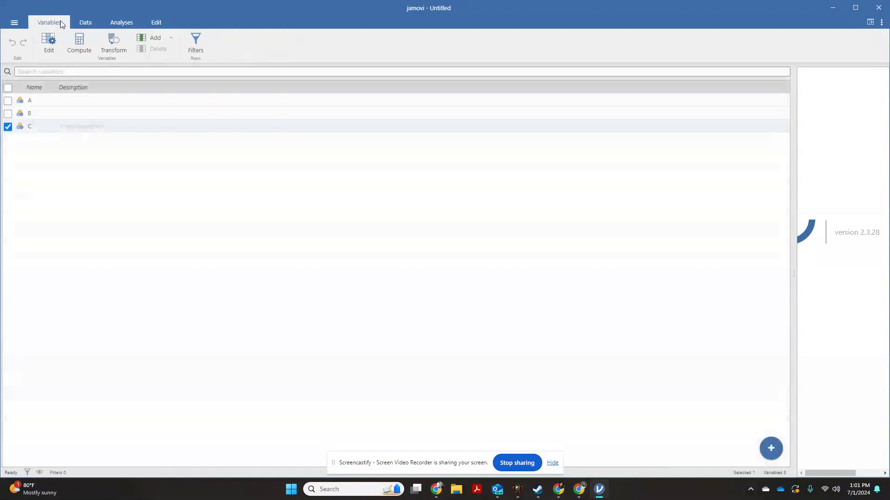
{"action": "left_click", "coordinate": [35, 102]}
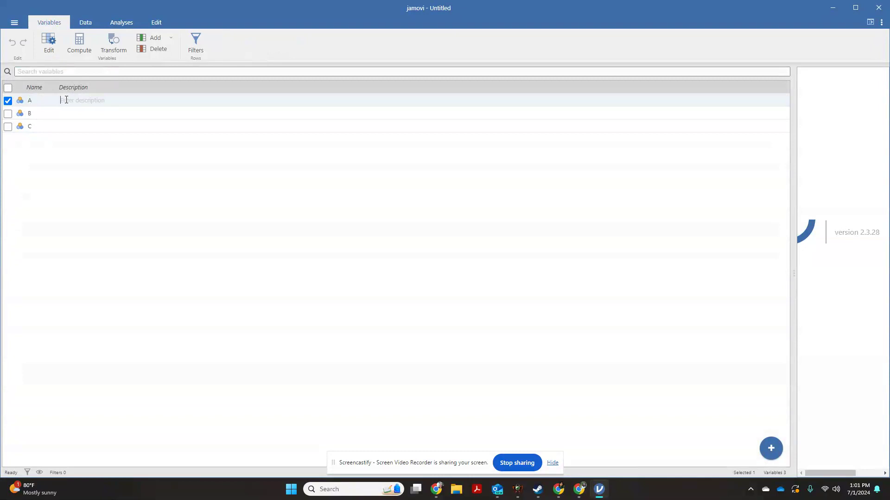
{"action": "type", "text": "Student Number"}
{"action": "key", "text": "Return"}
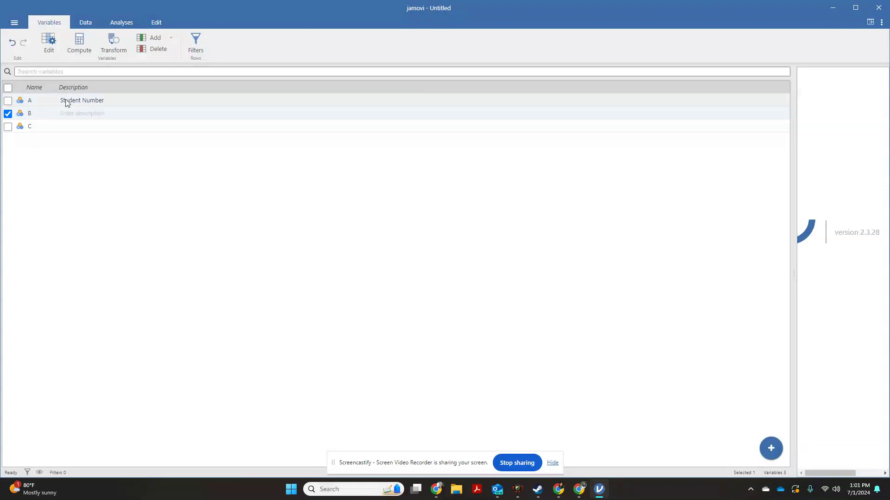
{"action": "double_click", "coordinate": [30, 101]}
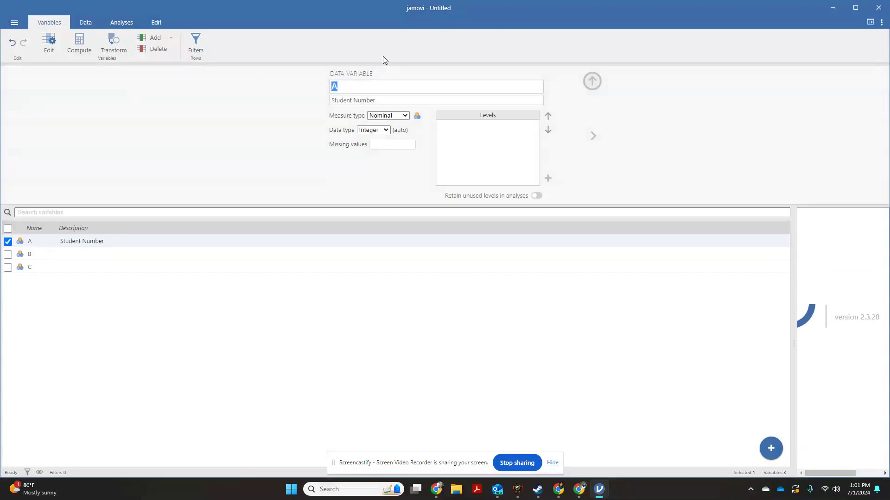
Rename variable A to StudentNumber and set its measure type to ID
{"action": "type", "text": "S"}
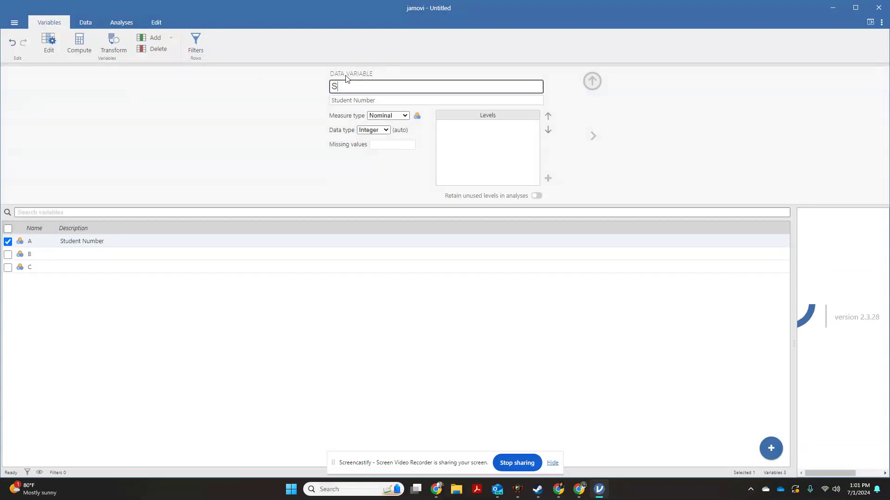
{"action": "type", "text": "tudentNumber"}
{"action": "key", "text": "Return"}
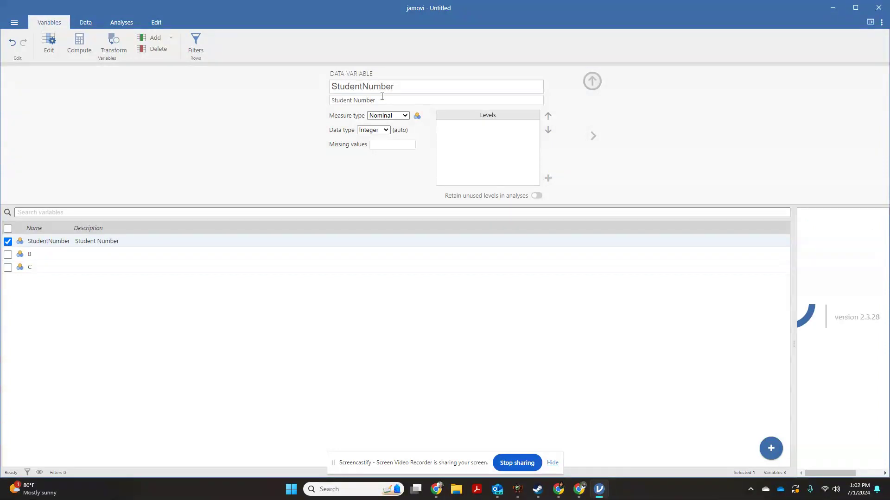
{"action": "left_click", "coordinate": [389, 116]}
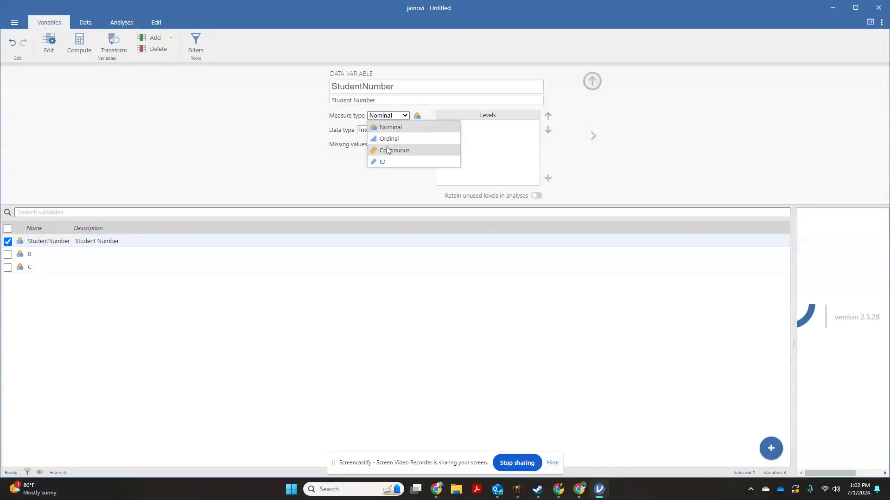
{"action": "left_click", "coordinate": [386, 163]}
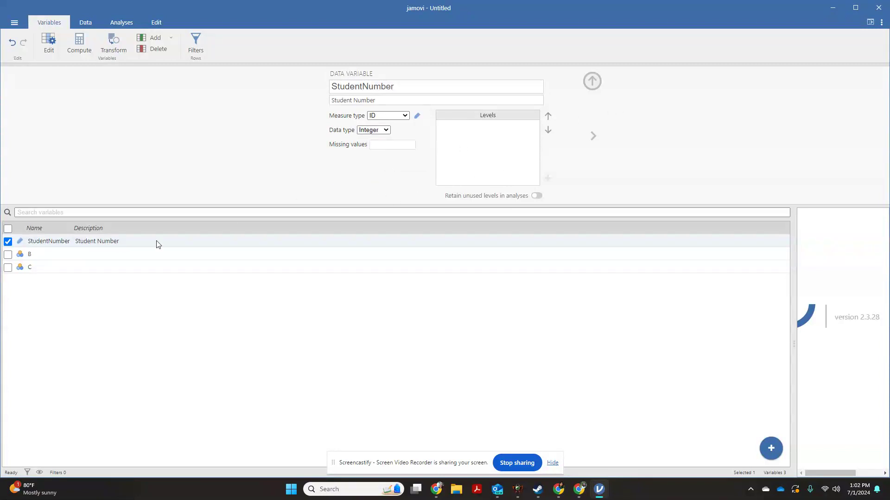
{"action": "left_click", "coordinate": [46, 256]}
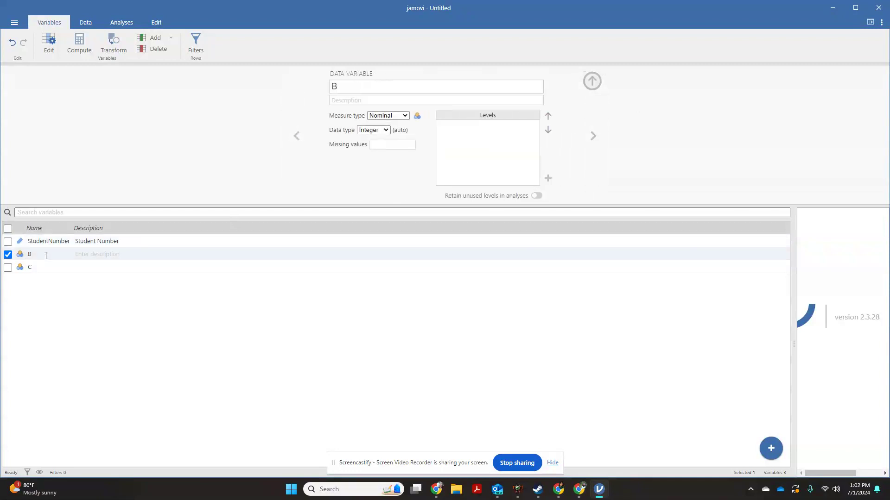
Name variable B 'Group' with description 'Group', keeping its measure type Nominal
{"action": "double_click", "coordinate": [348, 88]}
{"action": "type", "text": "Group"}
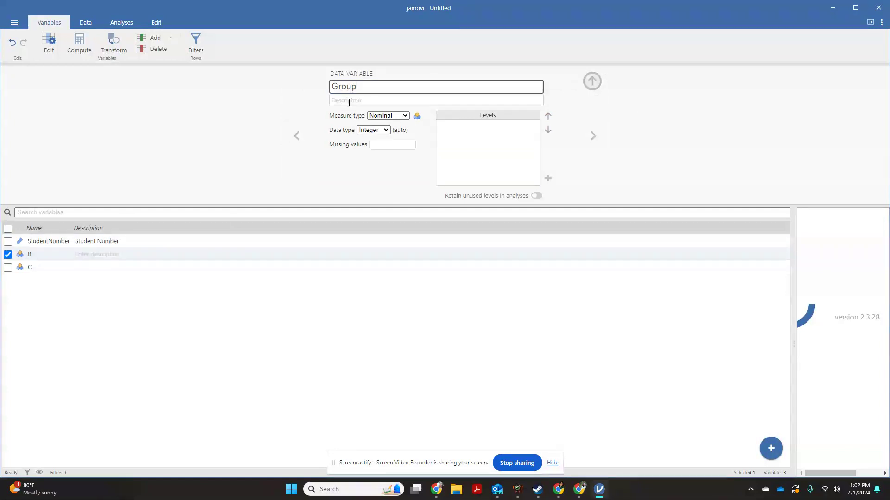
{"action": "left_click", "coordinate": [349, 101]}
{"action": "type", "text": "Group"}
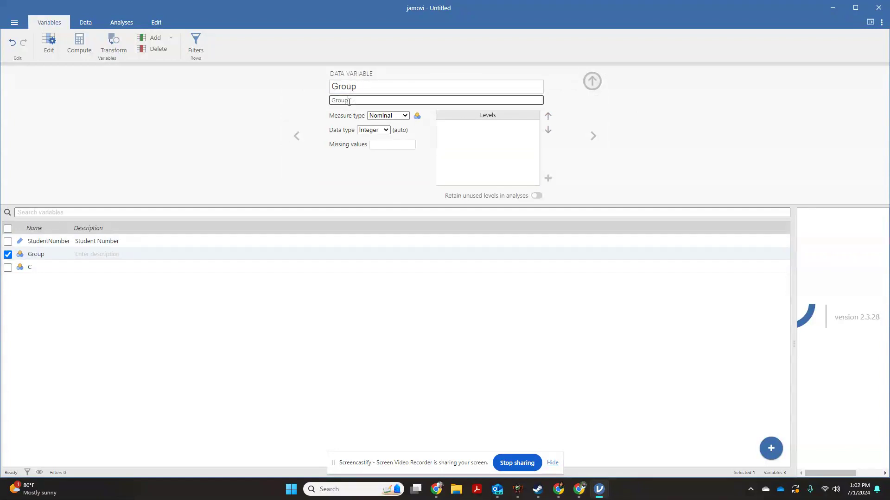
{"action": "key", "text": "Return"}
{"action": "left_click", "coordinate": [404, 116]}
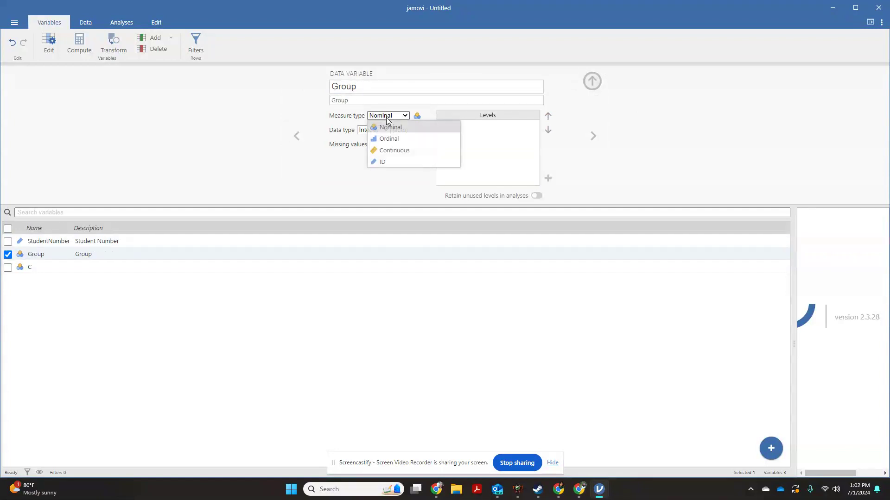
{"action": "left_click", "coordinate": [401, 130]}
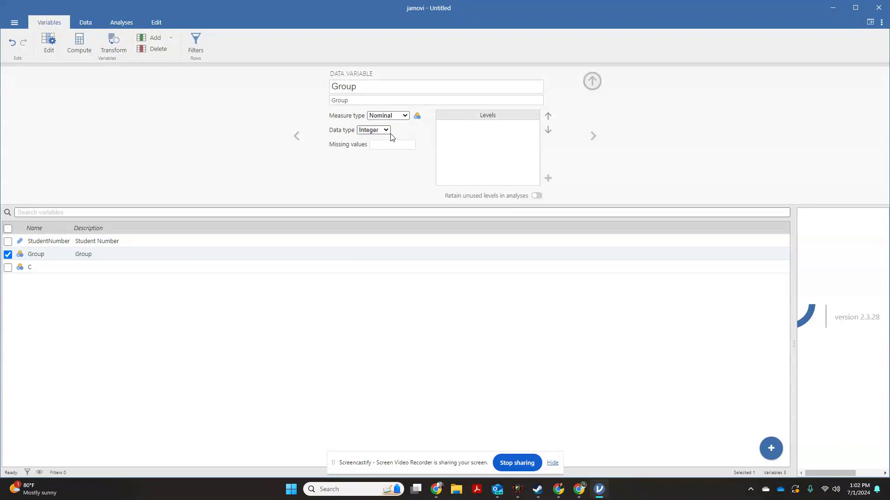
{"action": "left_click", "coordinate": [482, 129]}
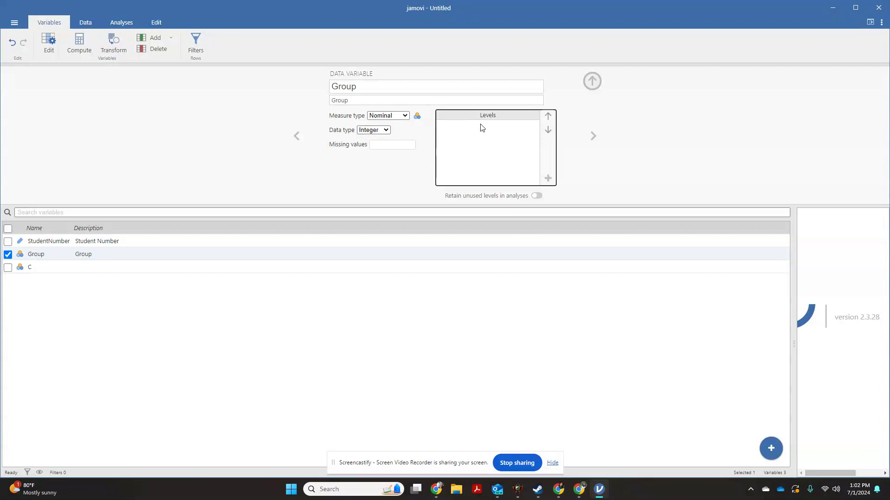
Add levels 0 and 1 to the Group variable
{"action": "left_click", "coordinate": [548, 179]}
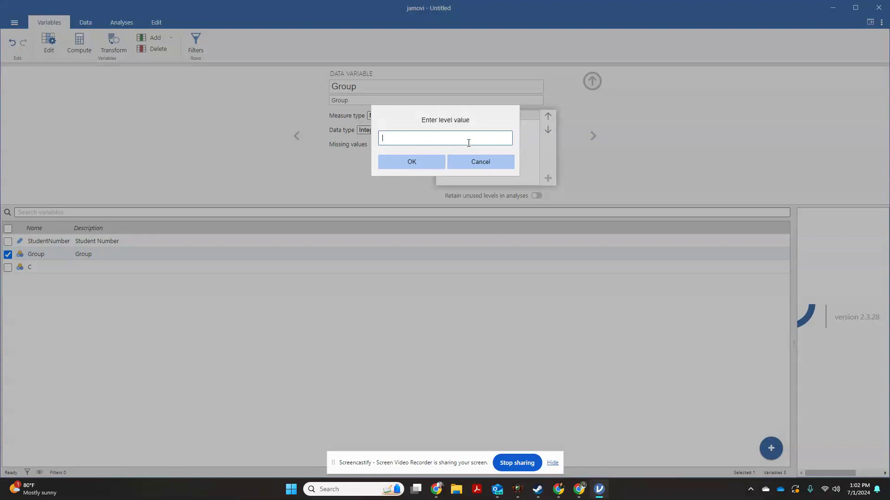
{"action": "key", "text": "Return"}
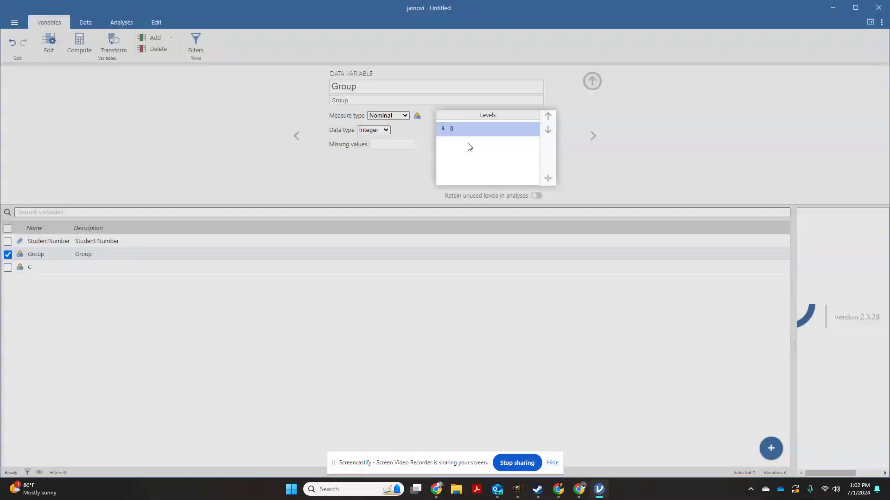
{"action": "left_click", "coordinate": [548, 179]}
{"action": "type", "text": "1"}
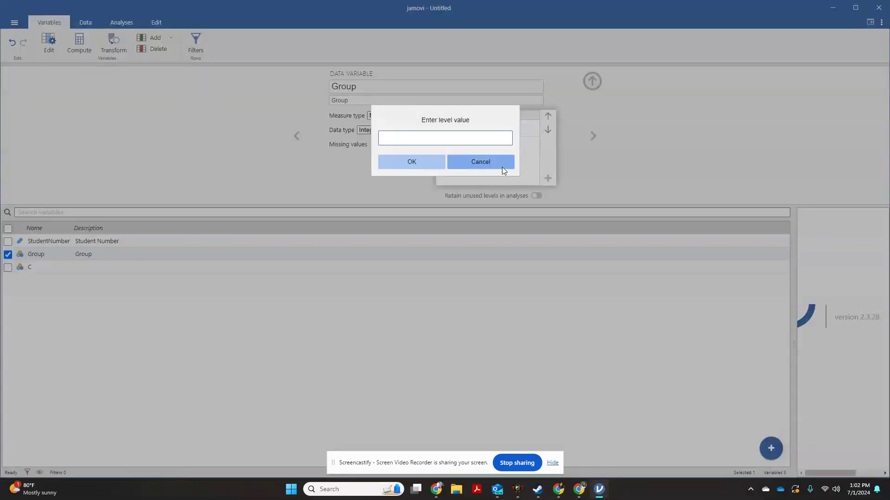
{"action": "left_click", "coordinate": [420, 160]}
Label Group's level 0 as 'Control' and level 1 as 'Experimental'
{"action": "left_click", "coordinate": [452, 129]}
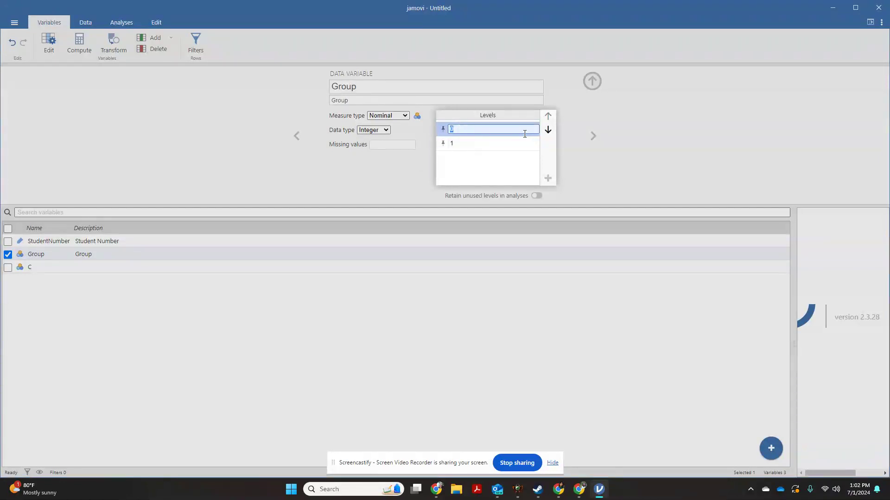
{"action": "type", "text": "Control"}
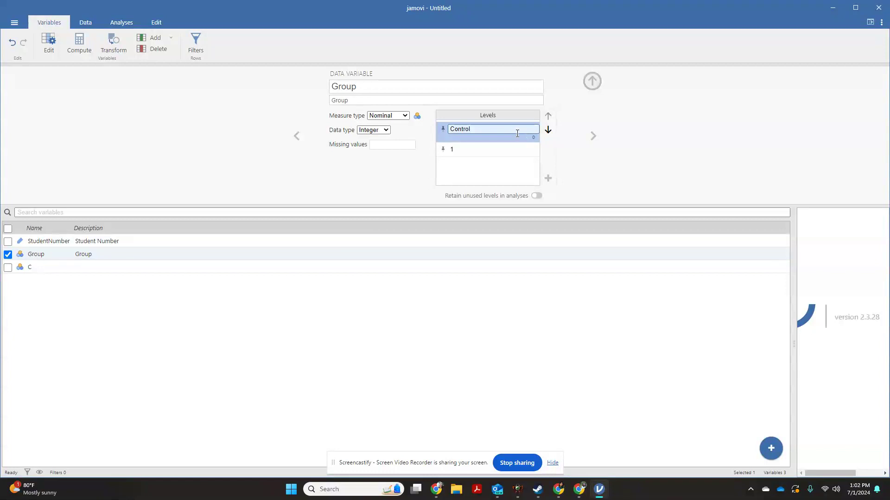
{"action": "left_click", "coordinate": [492, 150]}
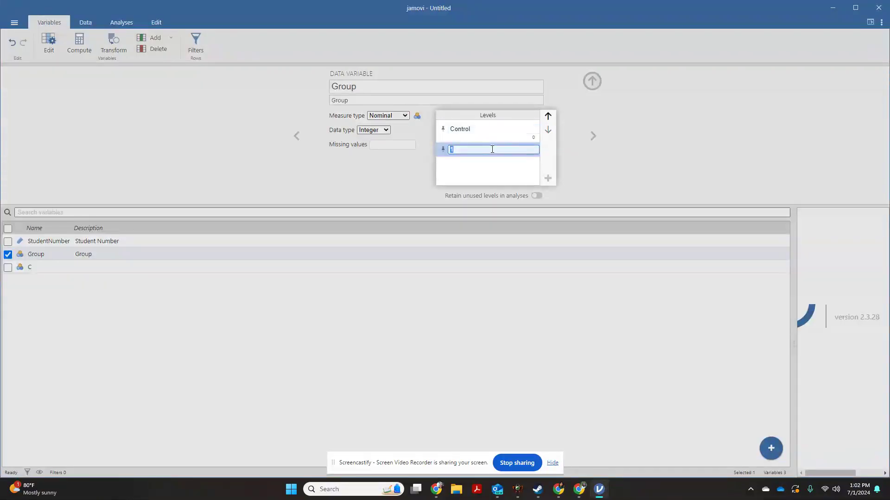
{"action": "type", "text": "Experimental"}
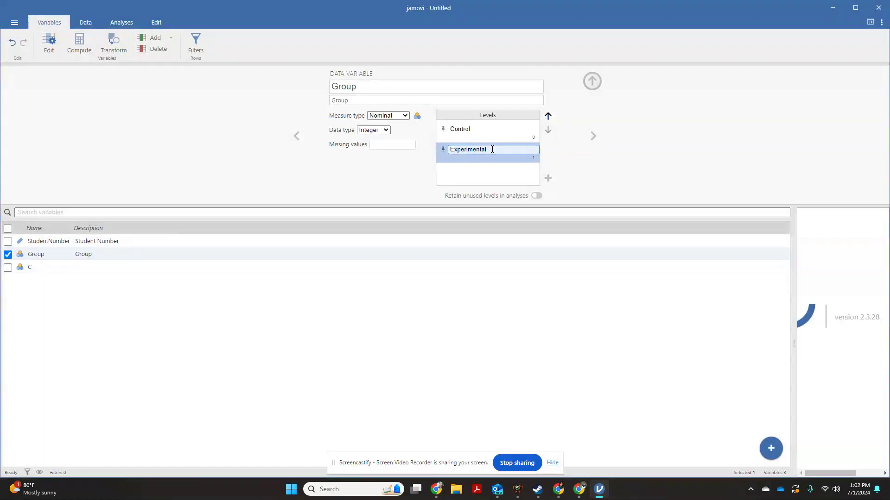
{"action": "key", "text": "Return"}
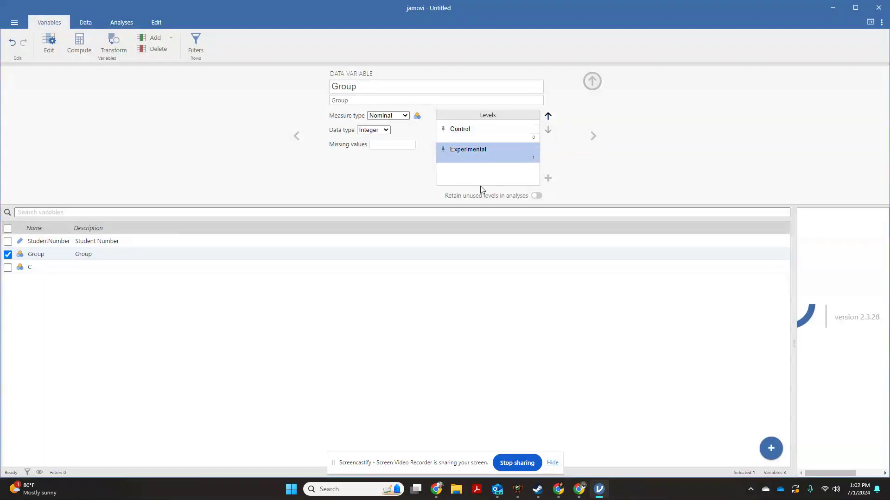
{"action": "left_click", "coordinate": [481, 130]}
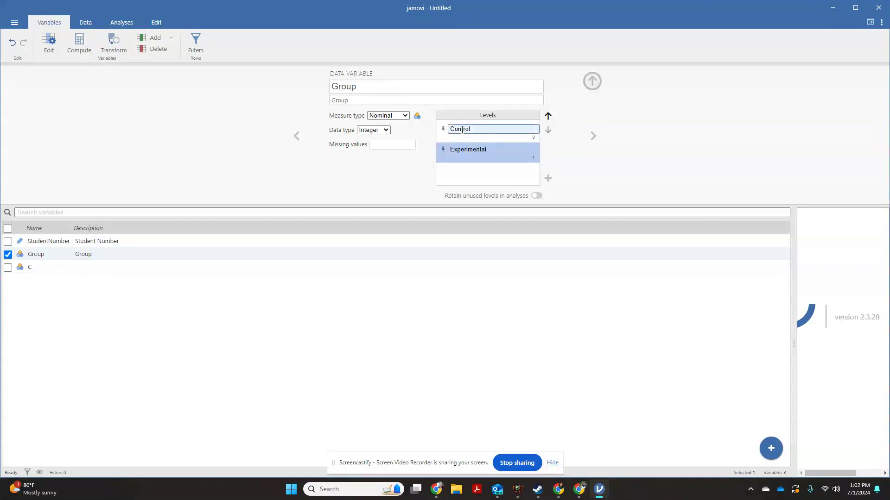
{"action": "key", "text": "Return"}
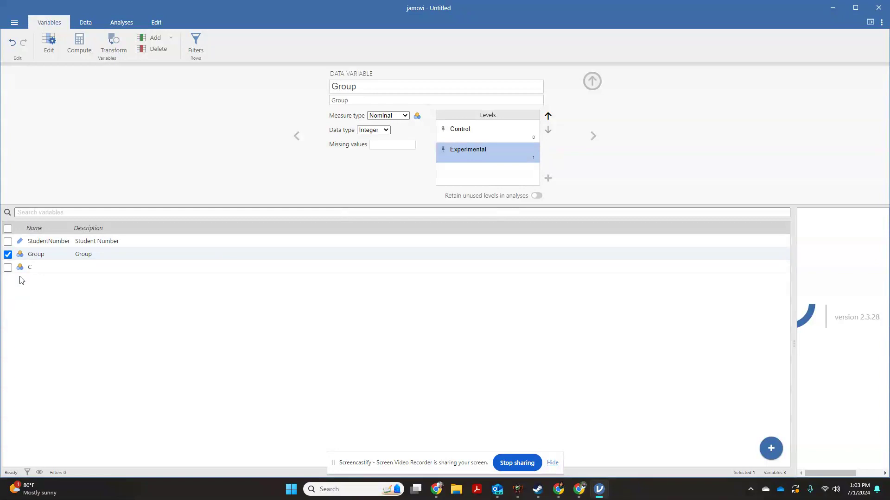
Rename variable C to TestScore, describe it as 'TestScore', and set its measure type to Continuous
{"action": "left_click", "coordinate": [32, 267]}
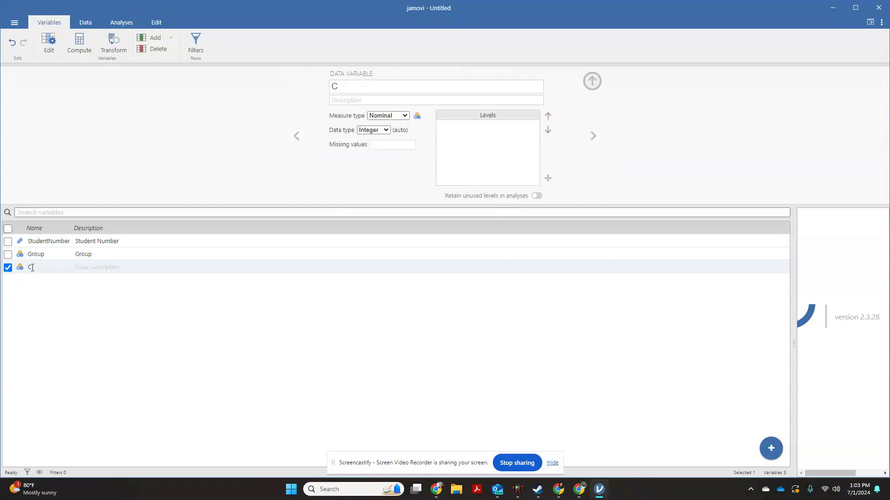
{"action": "left_click_drag", "start_coordinate": [355, 86], "coordinate": [338, 86]}
{"action": "type", "text": "TestScore"}
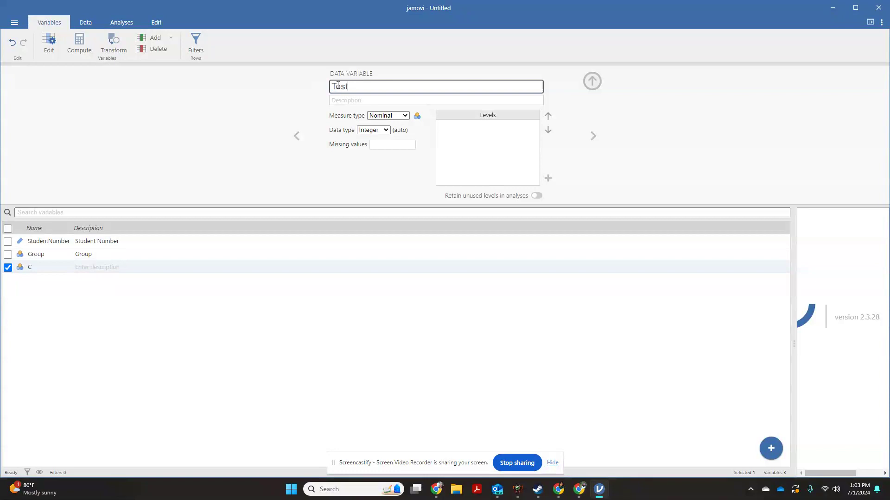
{"action": "left_click", "coordinate": [375, 100]}
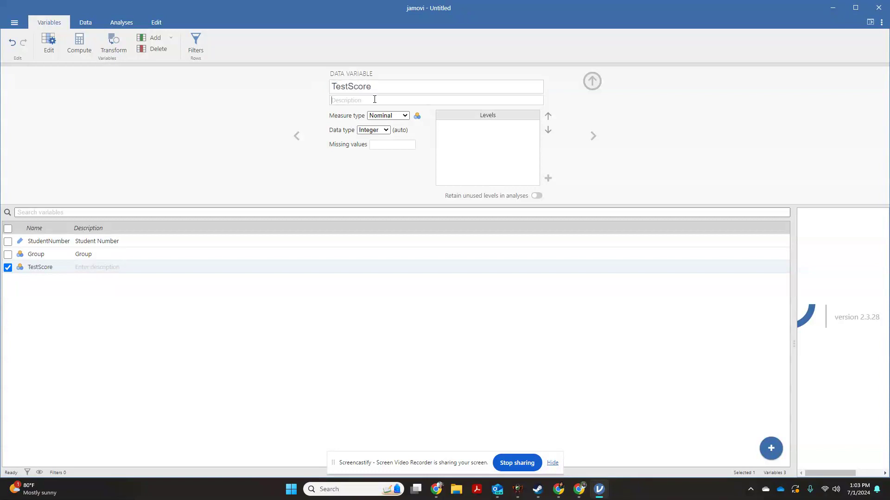
{"action": "type", "text": "TestS"}
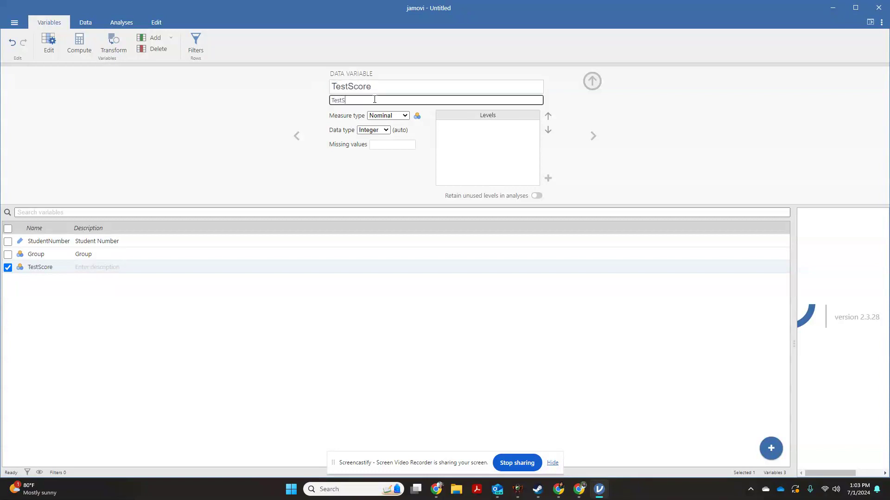
{"action": "type", "text": "core"}
{"action": "key", "text": "Return"}
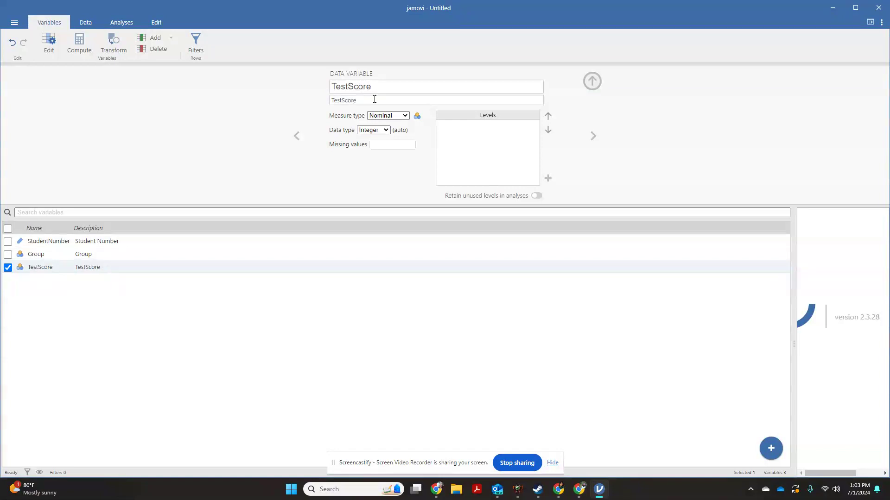
{"action": "left_click", "coordinate": [376, 118]}
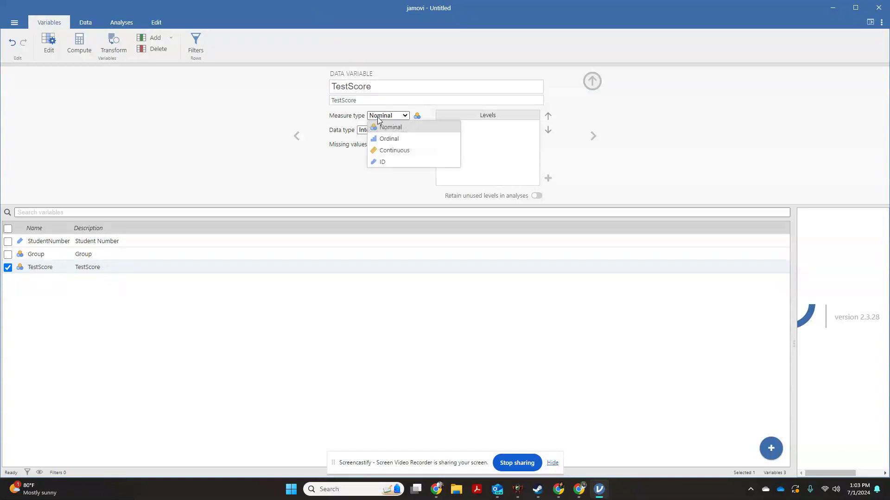
{"action": "left_click", "coordinate": [404, 156]}
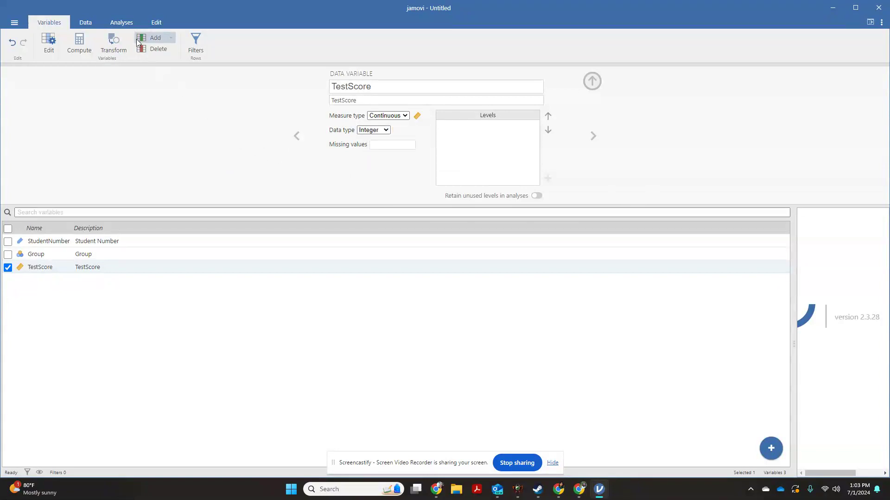
In the enlarged data grid, enter row 1: the student number, group Control, score 56
{"action": "left_click", "coordinate": [88, 23]}
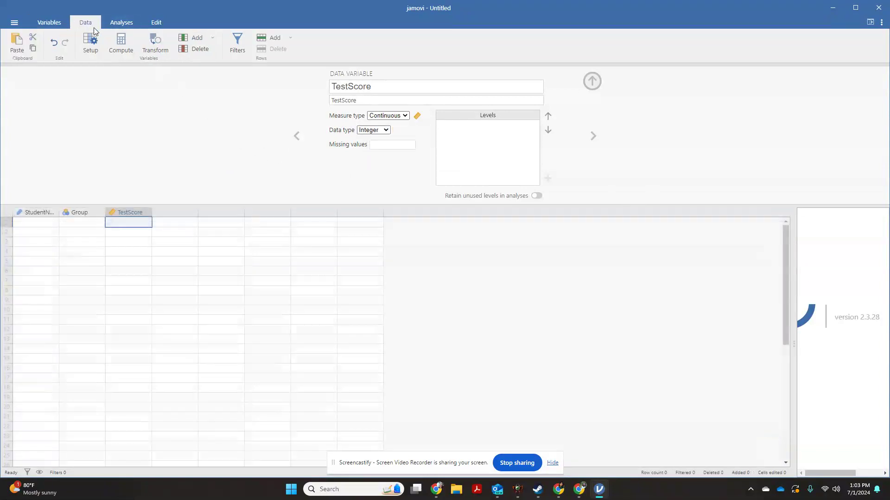
{"action": "left_click", "coordinate": [593, 82]}
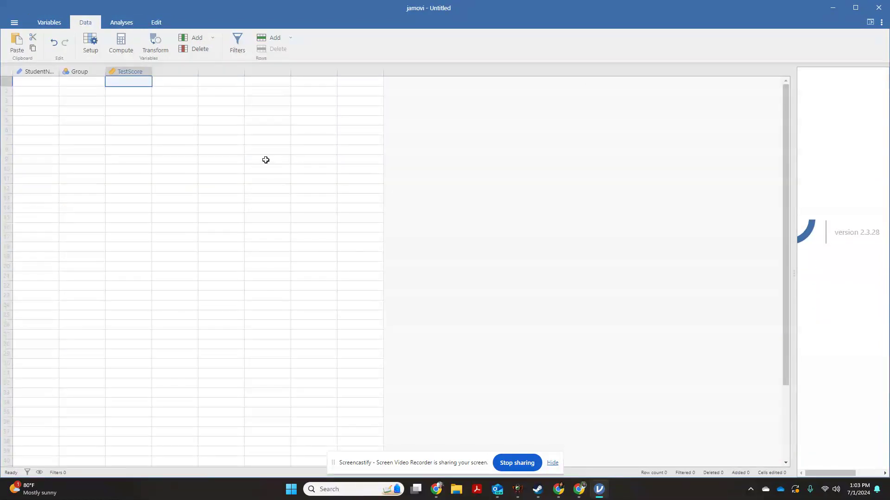
{"action": "left_click", "coordinate": [49, 84]}
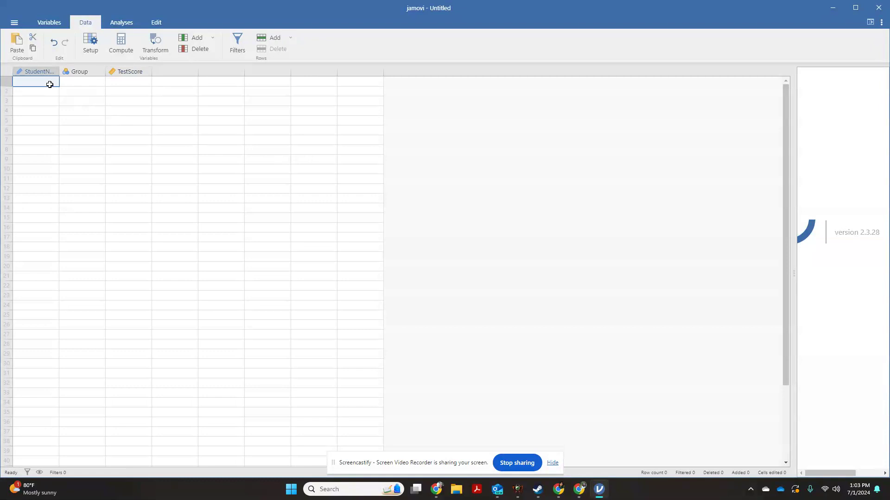
{"action": "type", "text": "498"}
{"action": "key", "text": "Tab"}
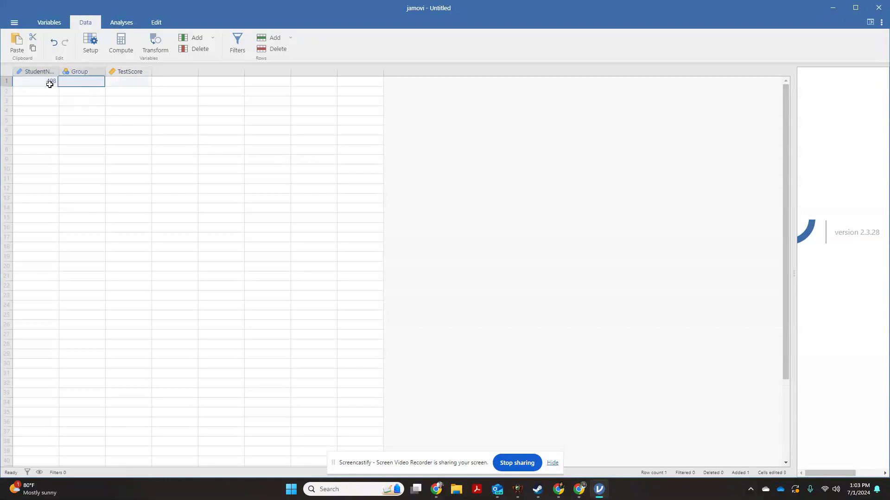
{"action": "type", "text": "Control"}
{"action": "key", "text": "Tab"}
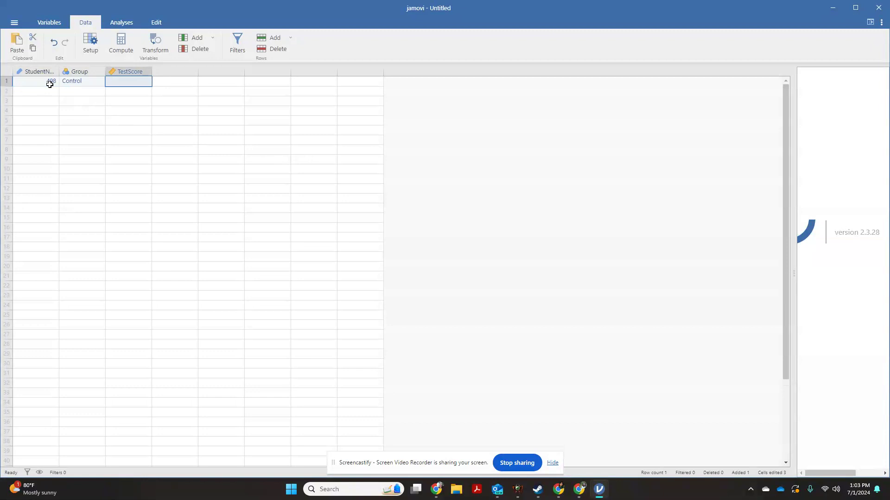
{"action": "type", "text": "56"}
{"action": "key", "text": "Return"}
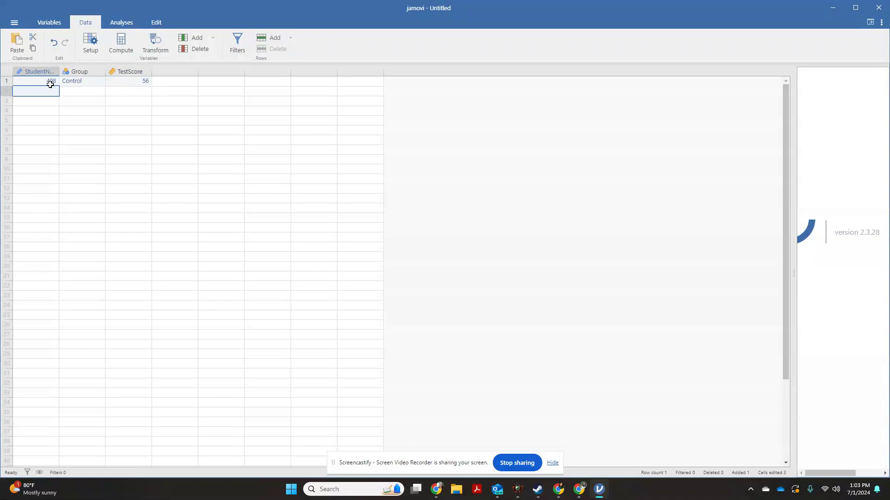
Enter row 2: the second student number, group Experimental, score 97
{"action": "type", "text": "621"}
{"action": "key", "text": "Tab"}
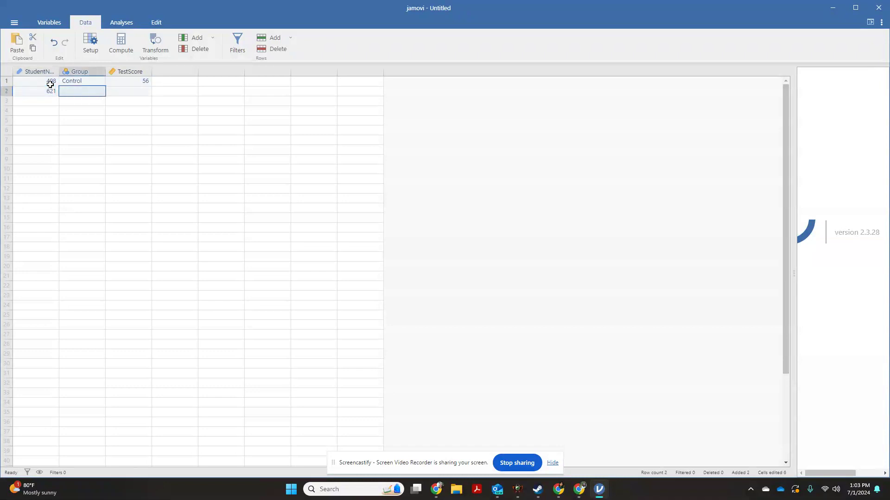
{"action": "type", "text": "Experimental"}
{"action": "key", "text": "Tab"}
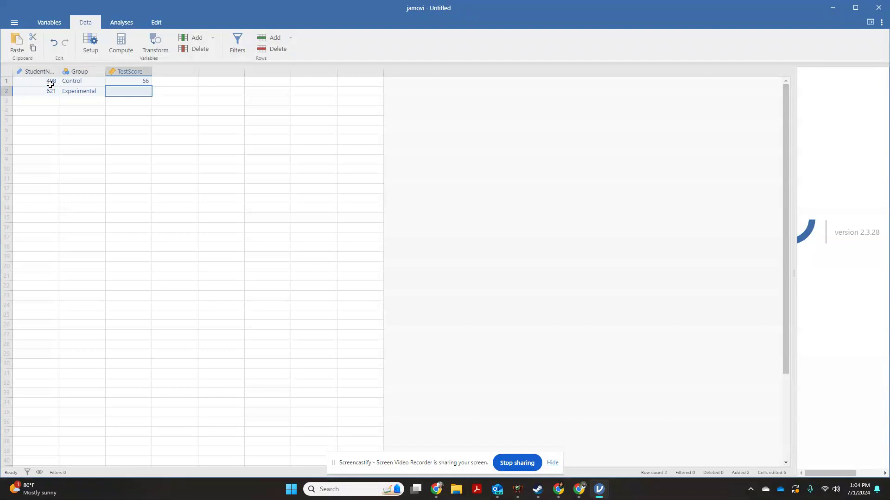
{"action": "type", "text": "97"}
{"action": "key", "text": "Return"}
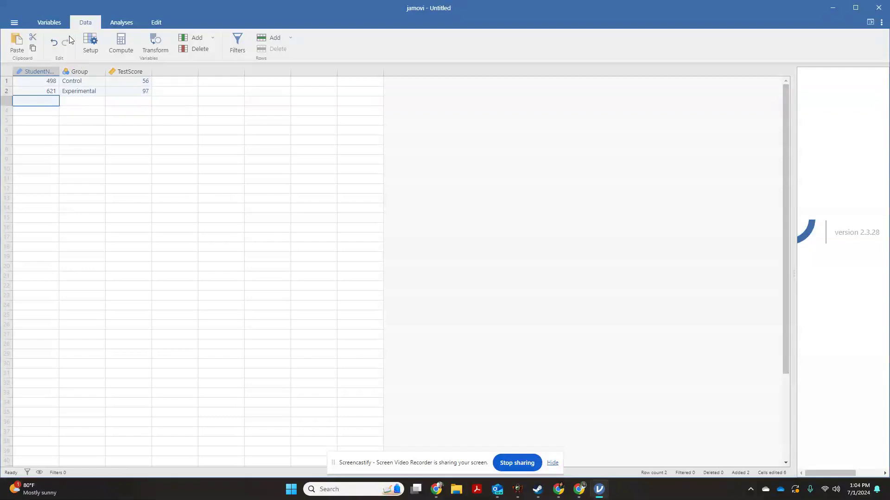
Review the student-number and Group variables' settings and levels, returning to the full data grid
{"action": "left_click", "coordinate": [50, 23]}
{"action": "double_click", "coordinate": [75, 119]}
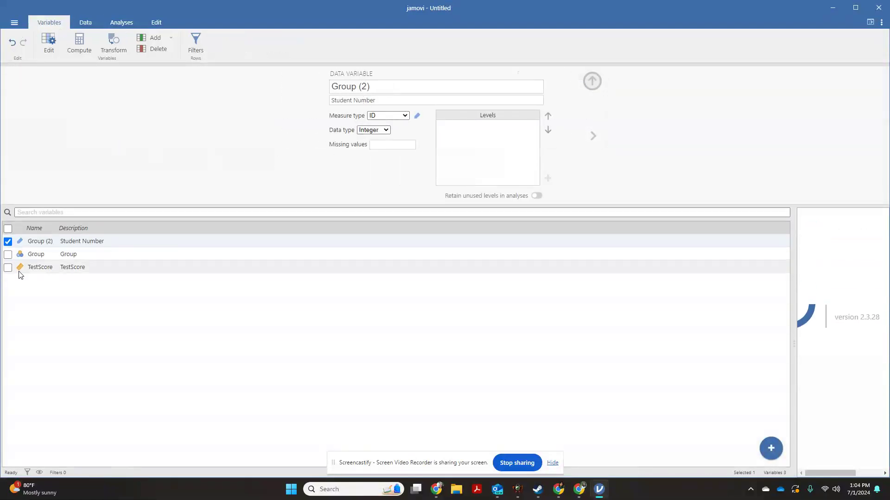
{"action": "left_click", "coordinate": [42, 259]}
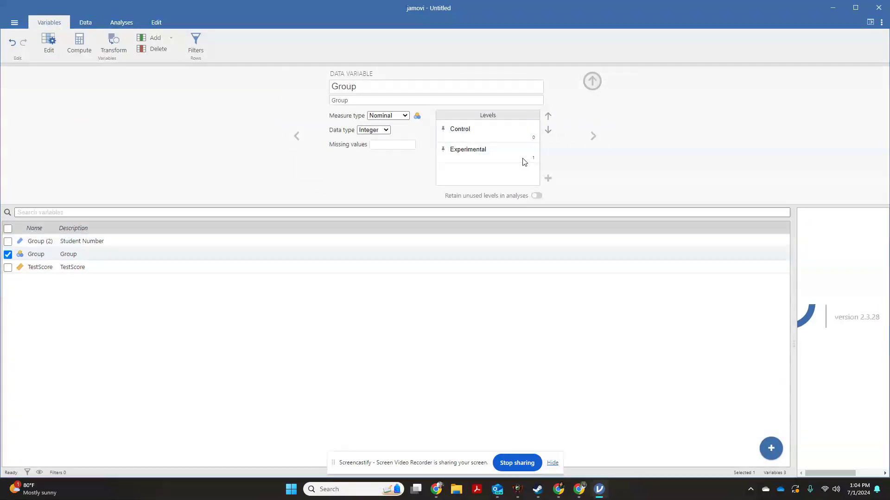
{"action": "left_click", "coordinate": [83, 24]}
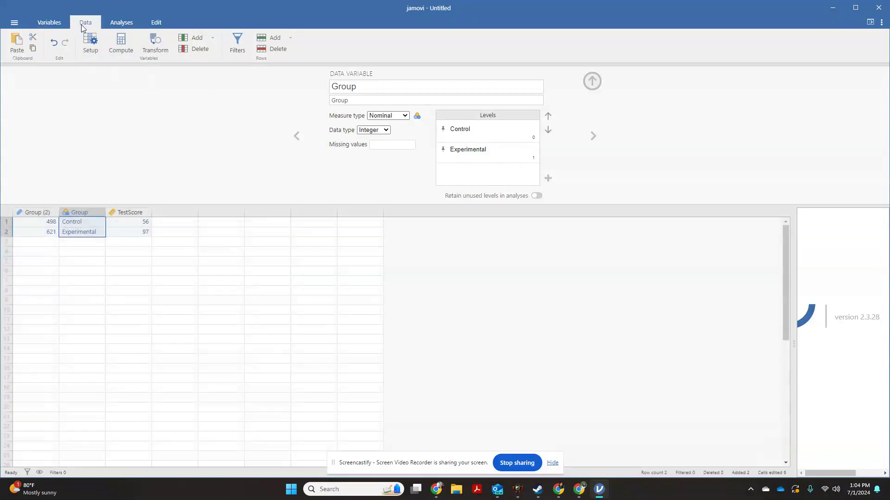
{"action": "left_click", "coordinate": [592, 82]}
Try Control and Experimental in Group rows 3–4, then undo both entries
{"action": "left_click", "coordinate": [94, 103]}
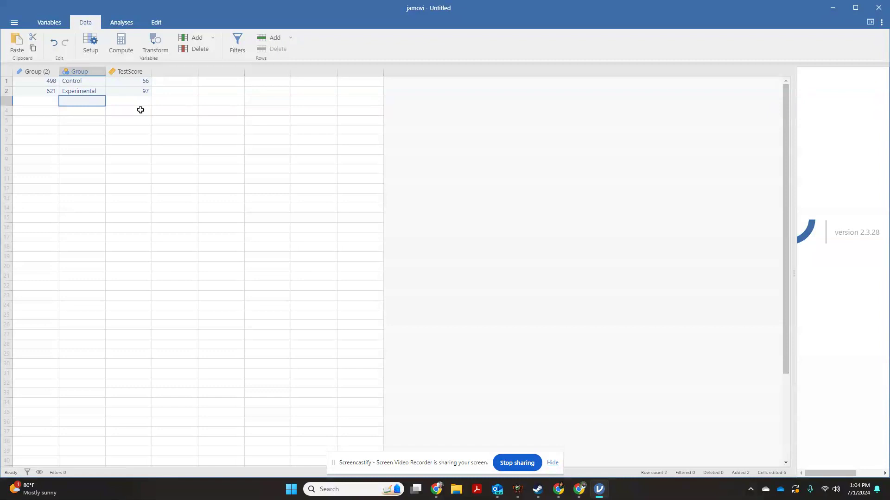
{"action": "type", "text": "Control"}
{"action": "key", "text": "Return"}
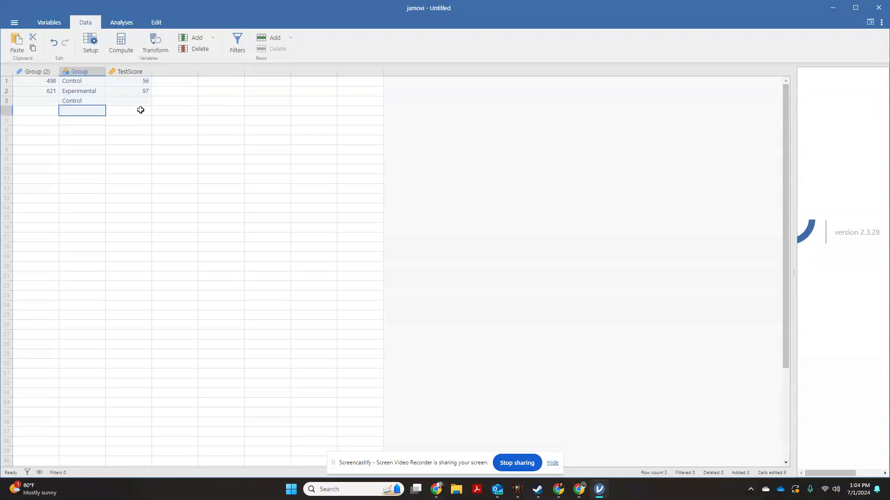
{"action": "type", "text": "Experimental"}
{"action": "key", "text": "Return"}
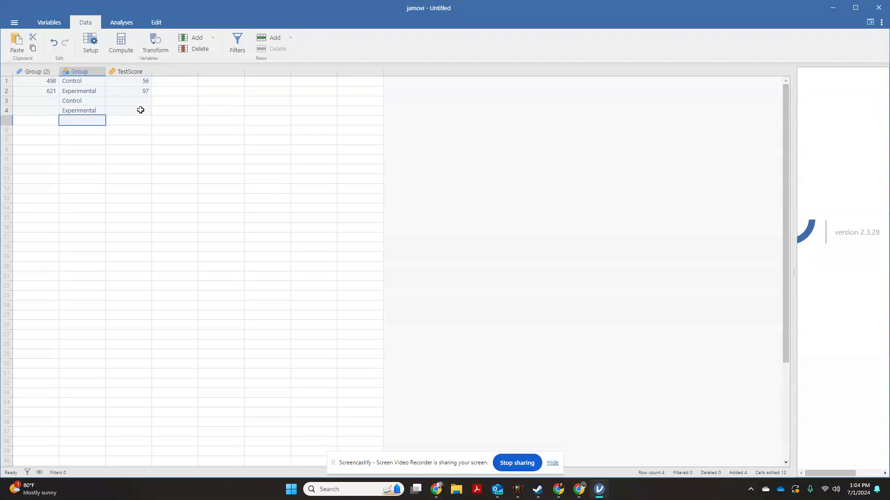
{"action": "key", "text": "Up"}
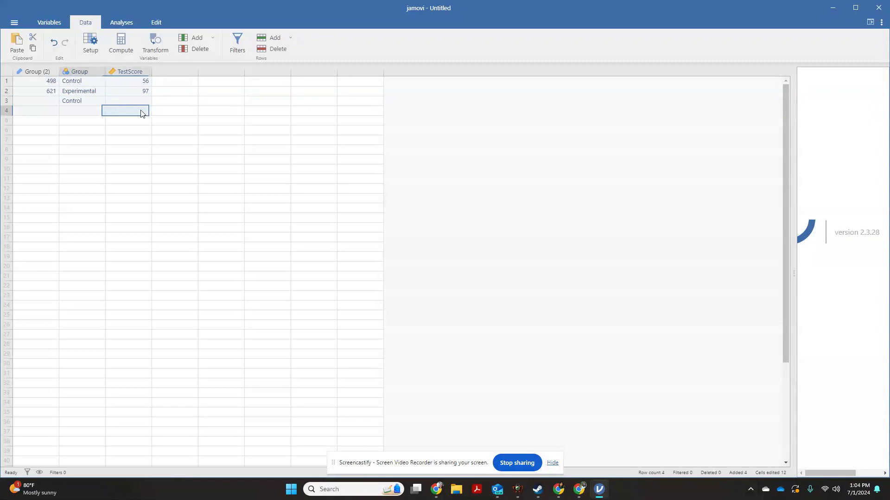
{"action": "left_click", "coordinate": [140, 110]}
{"action": "key", "text": "ctrl+z"}
{"action": "key", "text": "ctrl+z"}
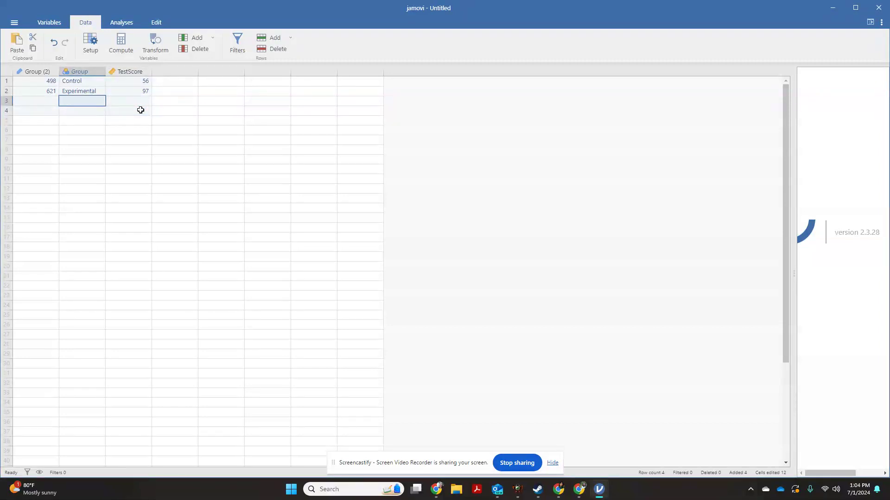
{"action": "left_click", "coordinate": [45, 101]}
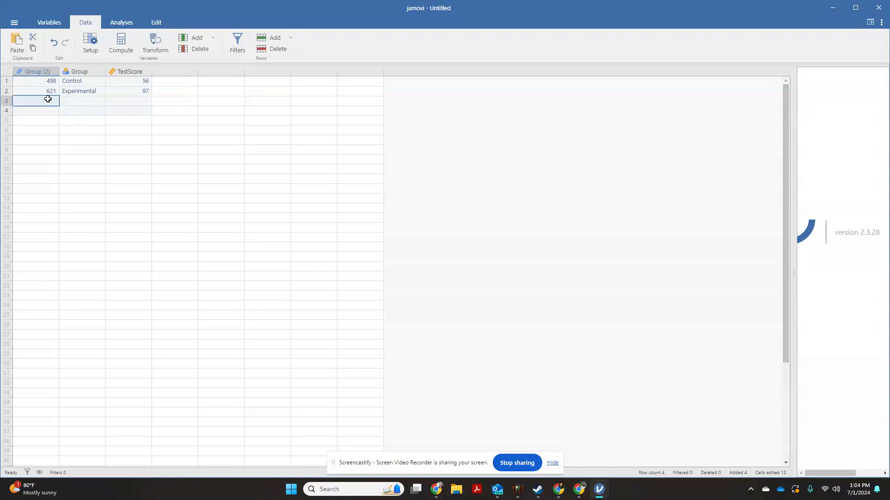
Fill row 3 with the third student's number, group code 0 (Control) and score 84
{"action": "type", "text": "653"}
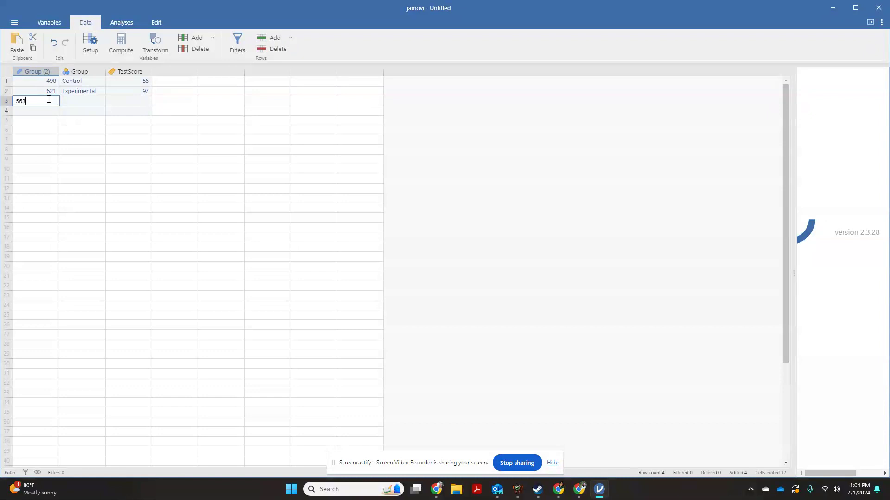
{"action": "key", "text": "Tab"}
{"action": "type", "text": "0"}
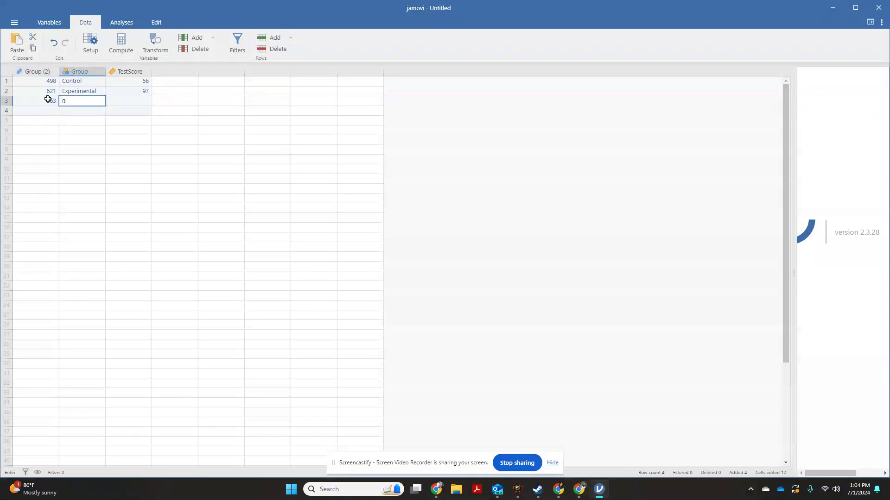
{"action": "key", "text": "Tab"}
{"action": "type", "text": "84"}
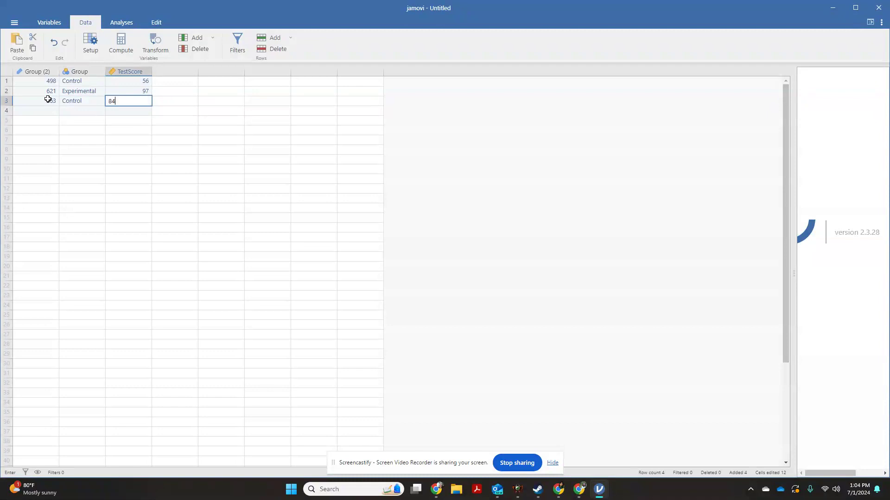
{"action": "key", "text": "Return"}
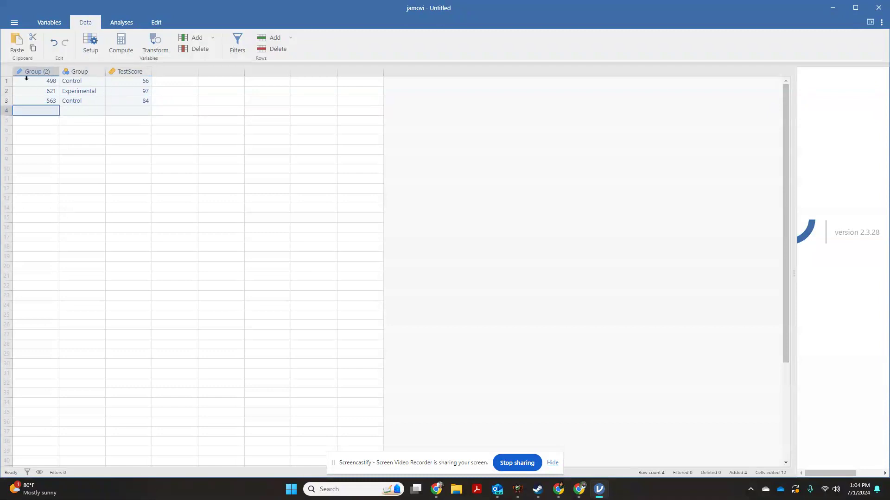